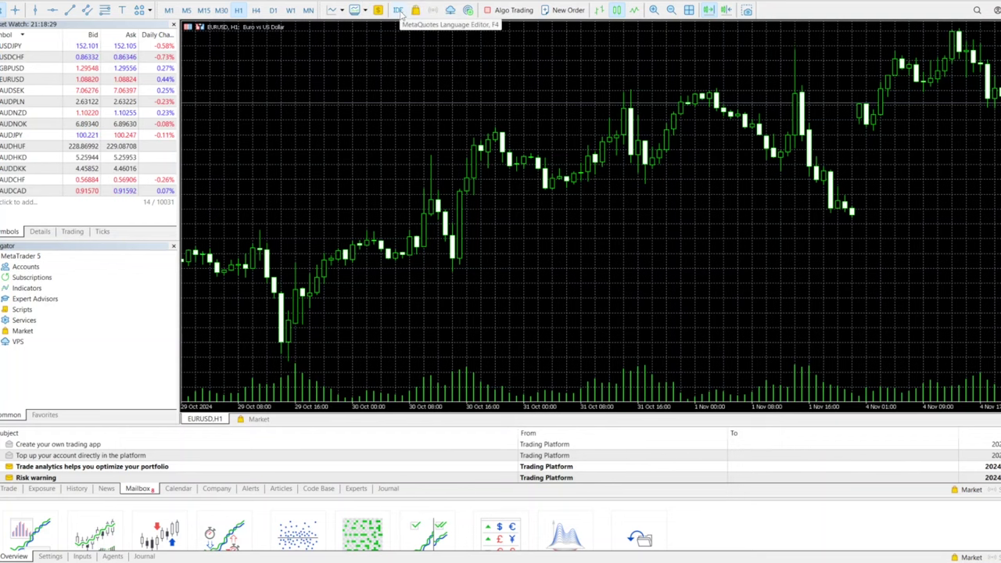
Launch MetaEditor, show its Navigator, and expand Experts to reveal Advisors, Examples and Free Robots
left_click(399, 12)
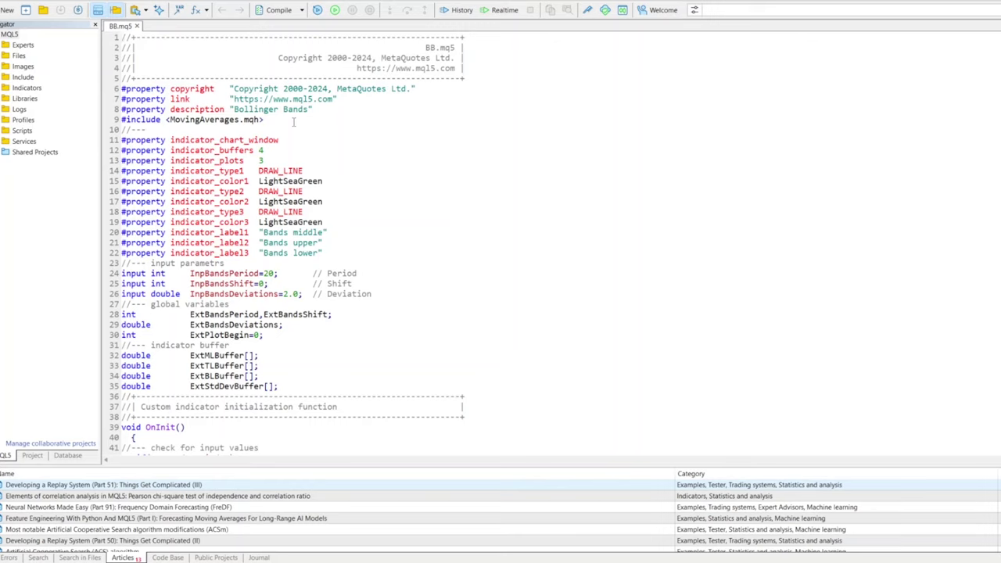
left_click(266, 127)
left_click(82, 3)
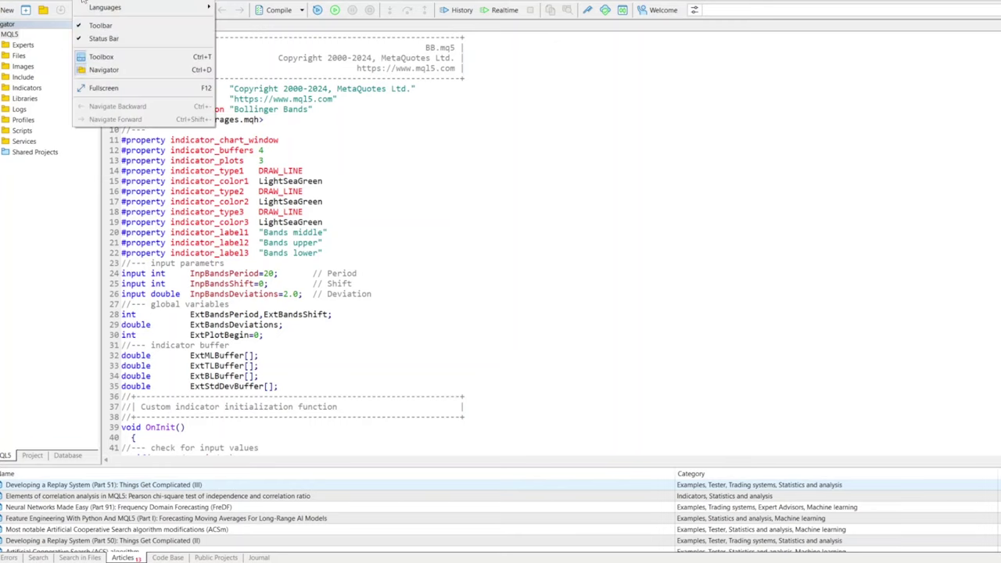
left_click(114, 71)
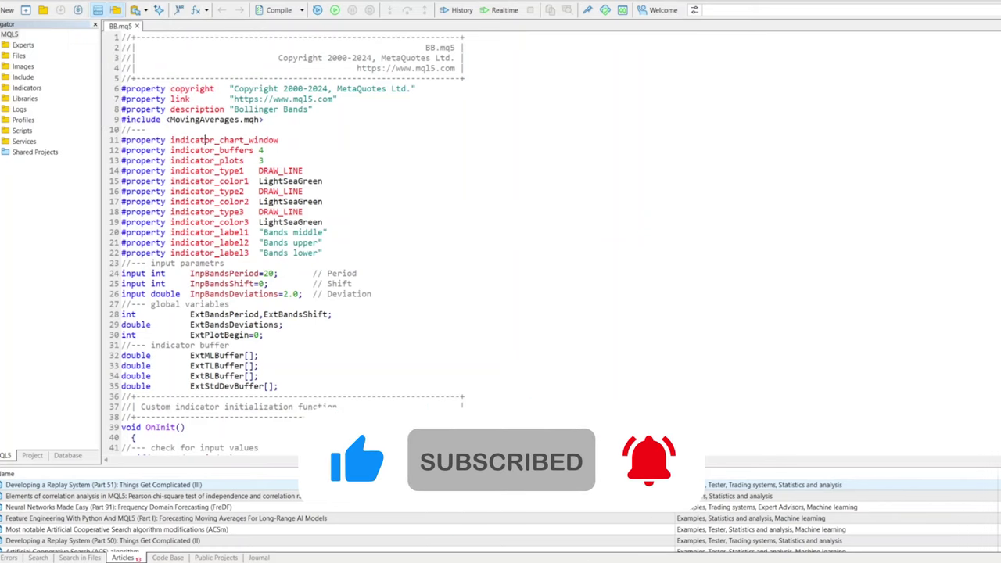
double_click(24, 46)
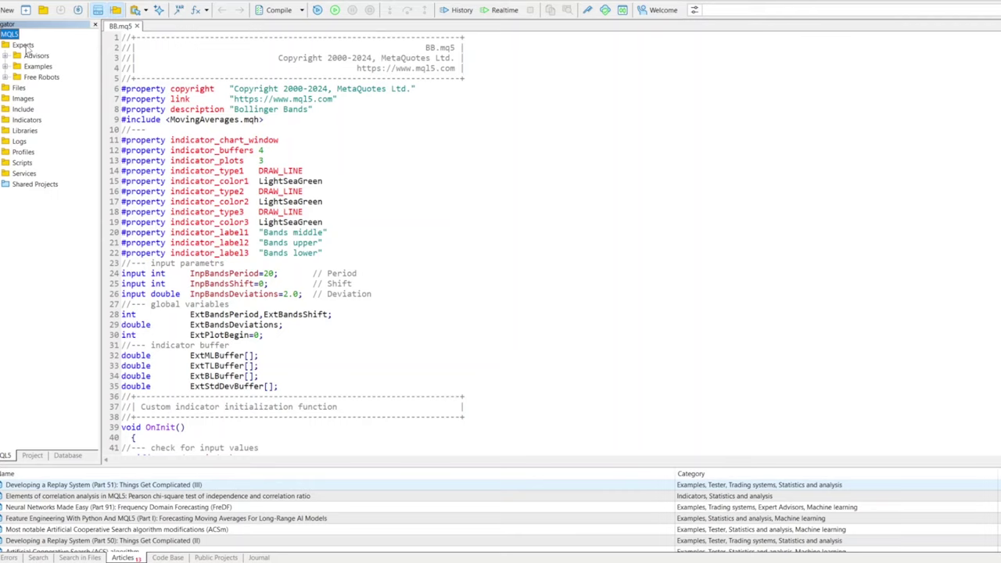
left_click(24, 46)
Open the Navigator's Experts folder on disk via its Open Folder action
right_click(25, 48)
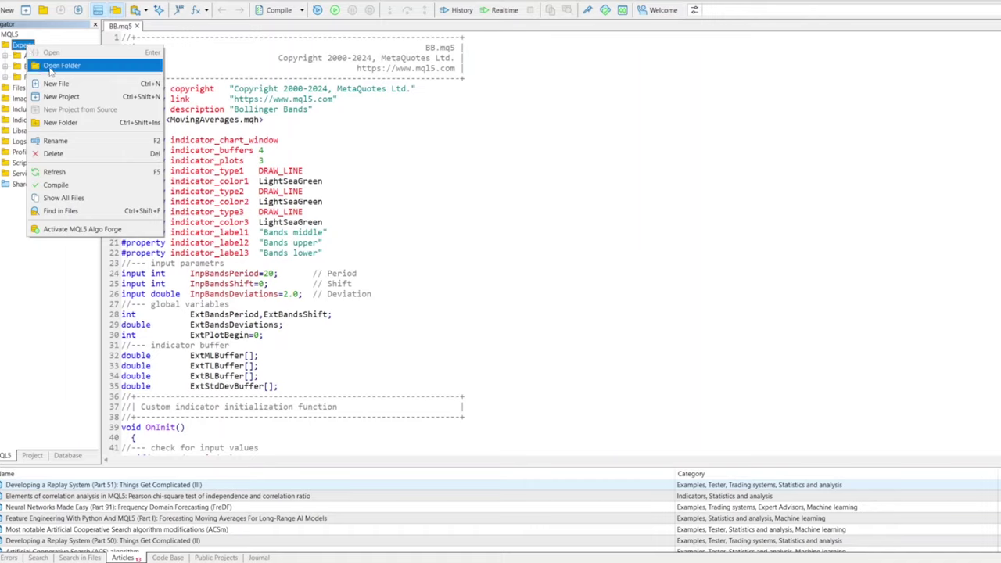
left_click(50, 68)
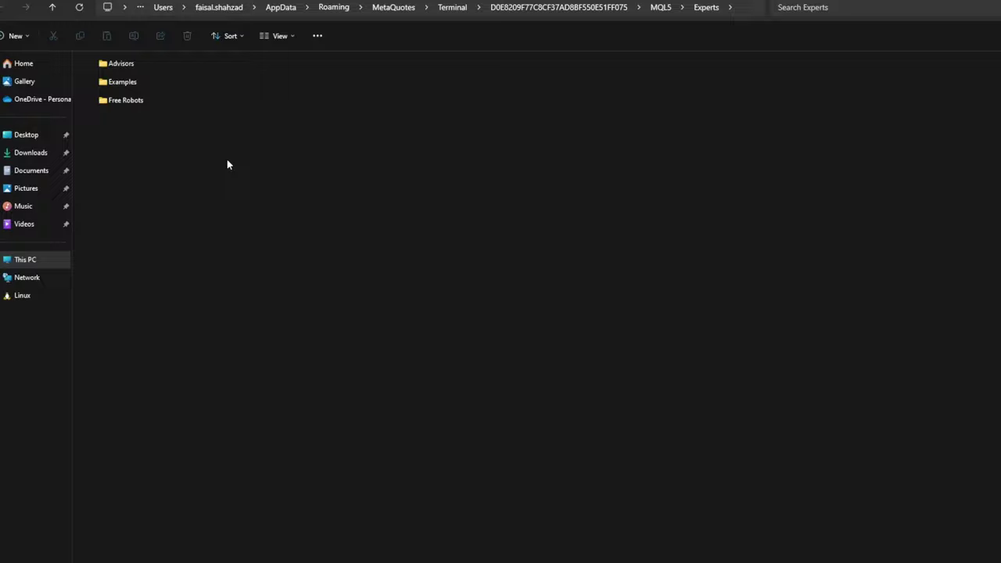
Copy AI Expert Advisor 2024.ex5 from Documents\Expert Advisors and paste it into Experts
mouse_move(484, 114)
left_mouse_down()
mouse_move(441, 128)
mouse_move(413, 2)
left_mouse_up()
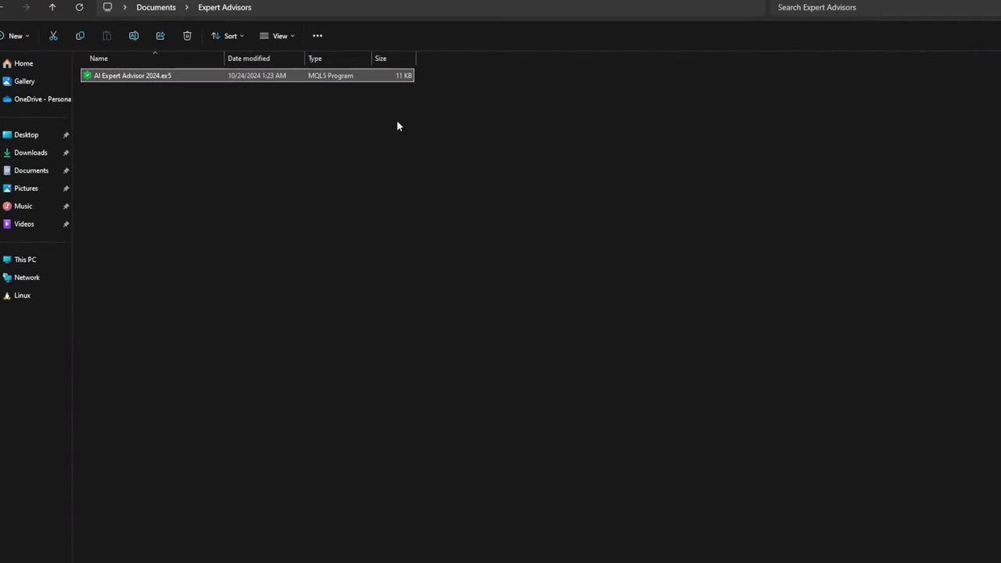
left_click(295, 193)
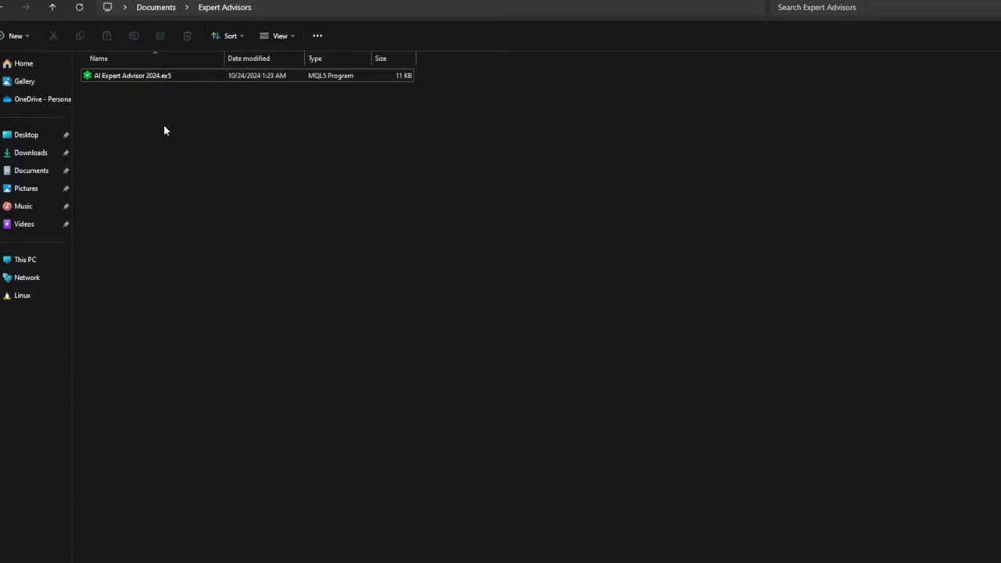
left_click(145, 81)
right_click(145, 81)
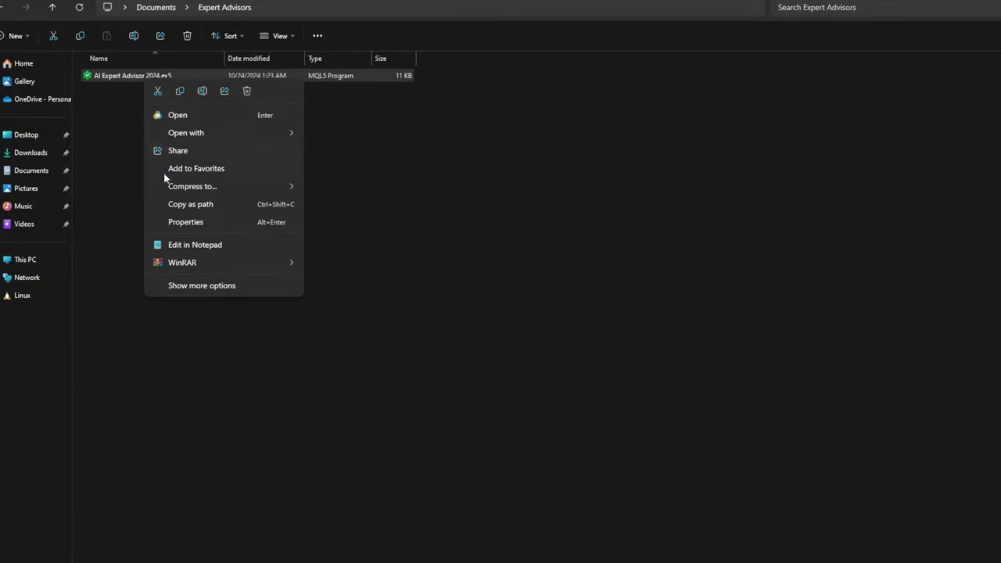
left_click(179, 91)
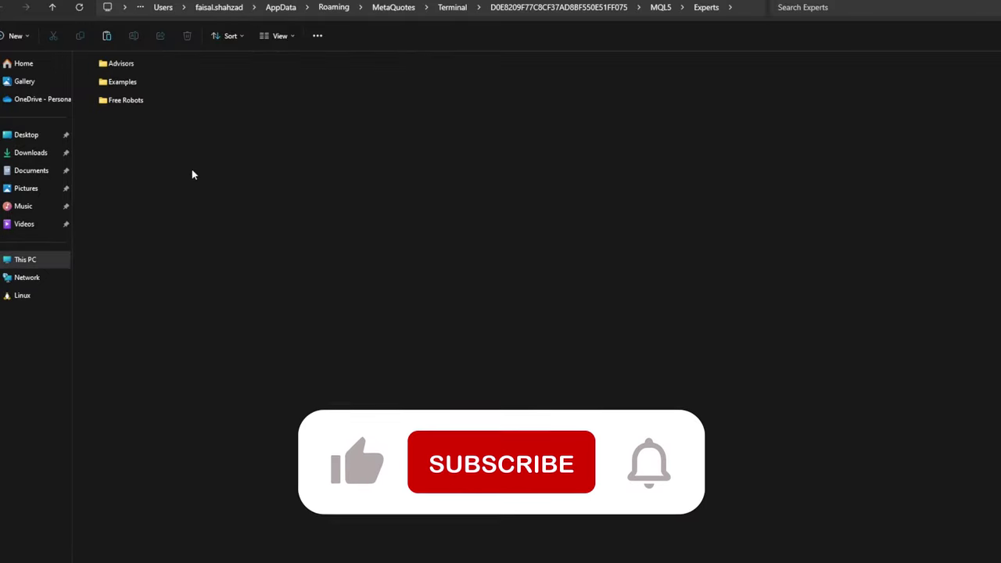
right_click(154, 142)
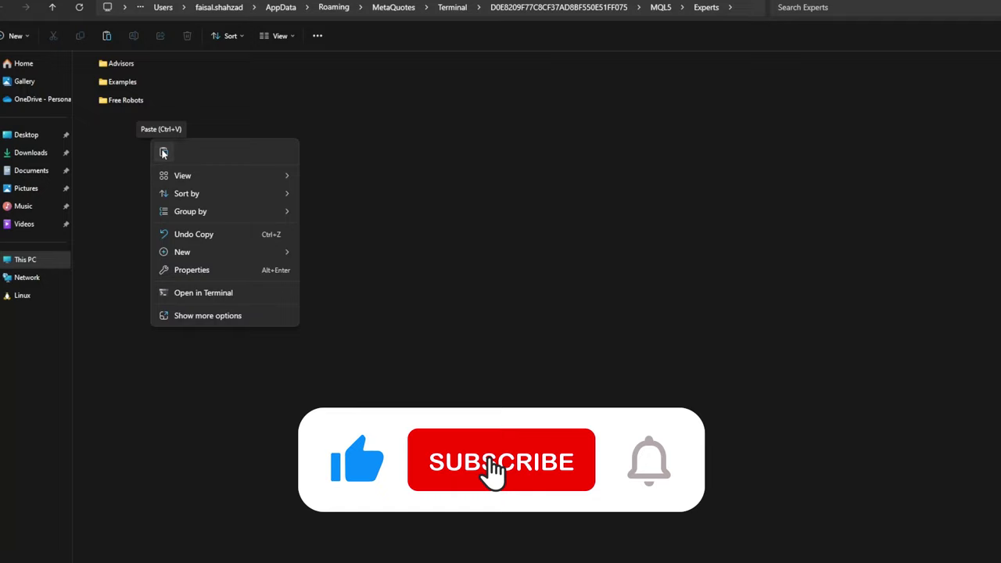
left_click(163, 153)
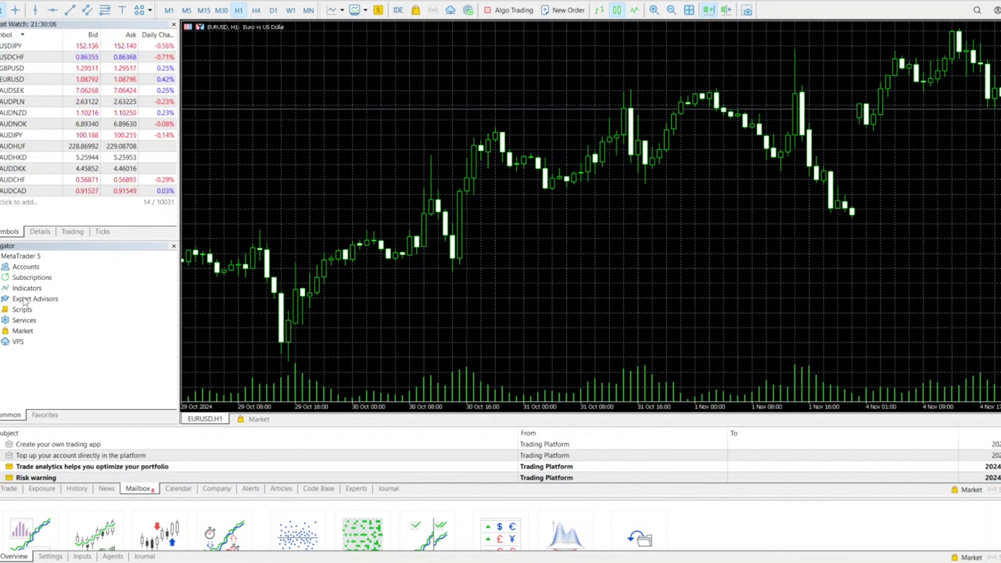
Refresh the Navigator's Expert Advisors list so AI Expert Advisor 2024 appears
double_click(25, 300)
right_click(28, 300)
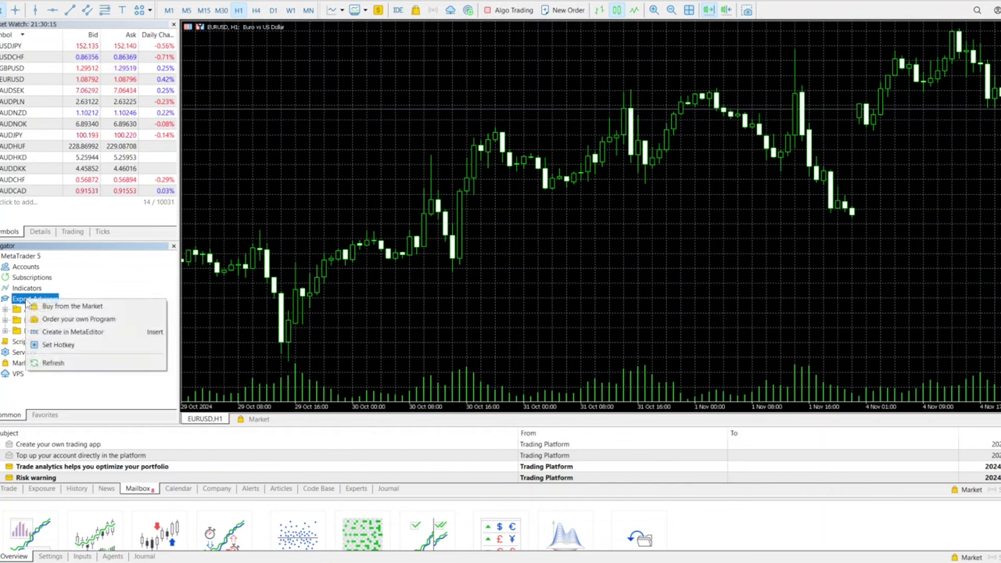
left_click(47, 363)
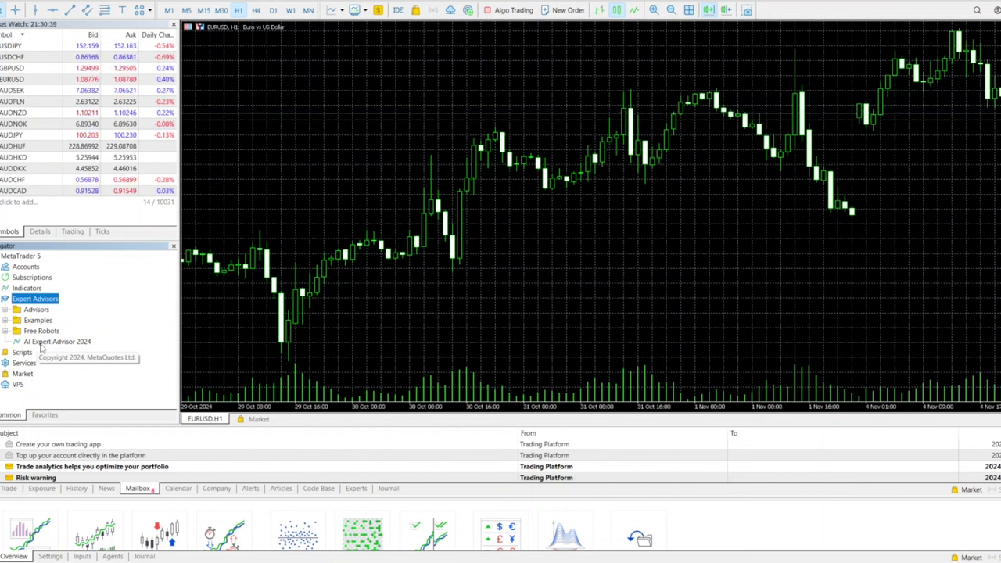
Attach AI Expert Advisor 2024 to the EURUSD chart and confirm its settings
right_click(45, 346)
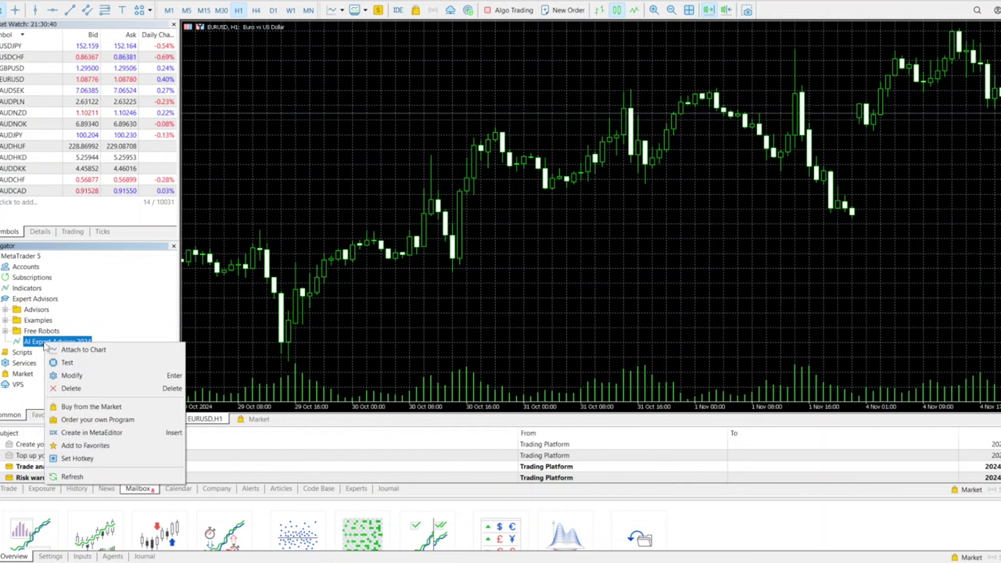
left_click(78, 352)
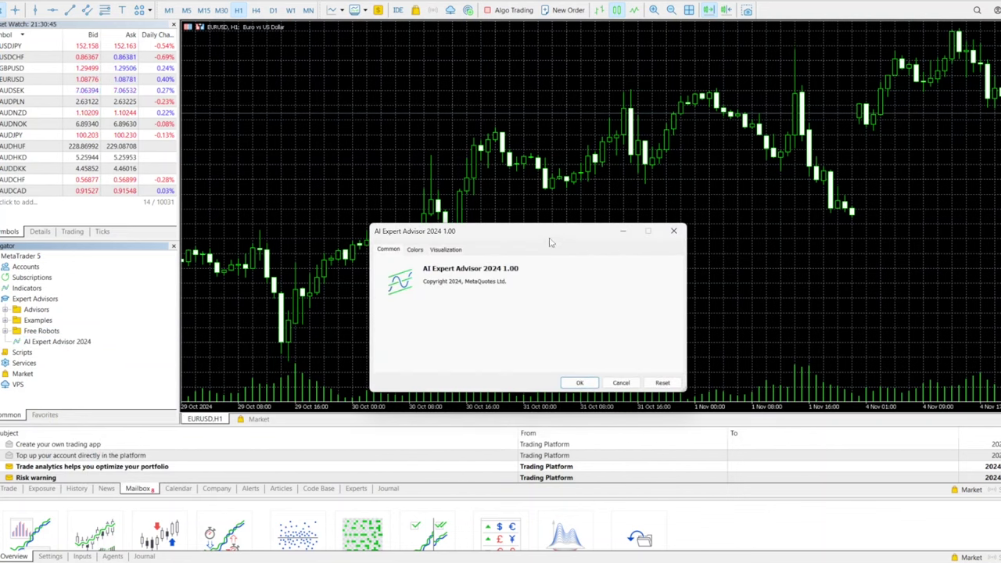
left_click_drag(550, 243, 508, 228)
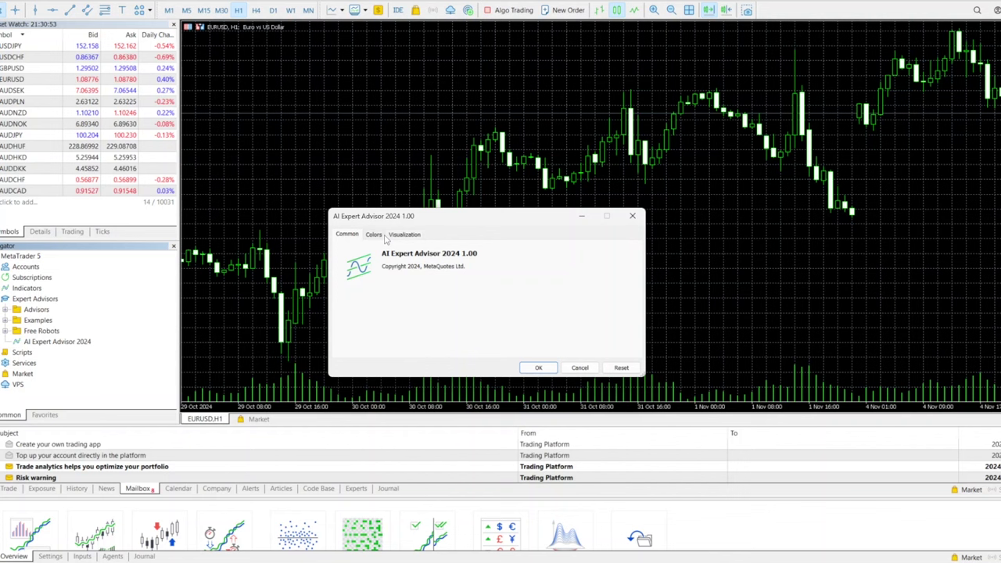
left_click(546, 368)
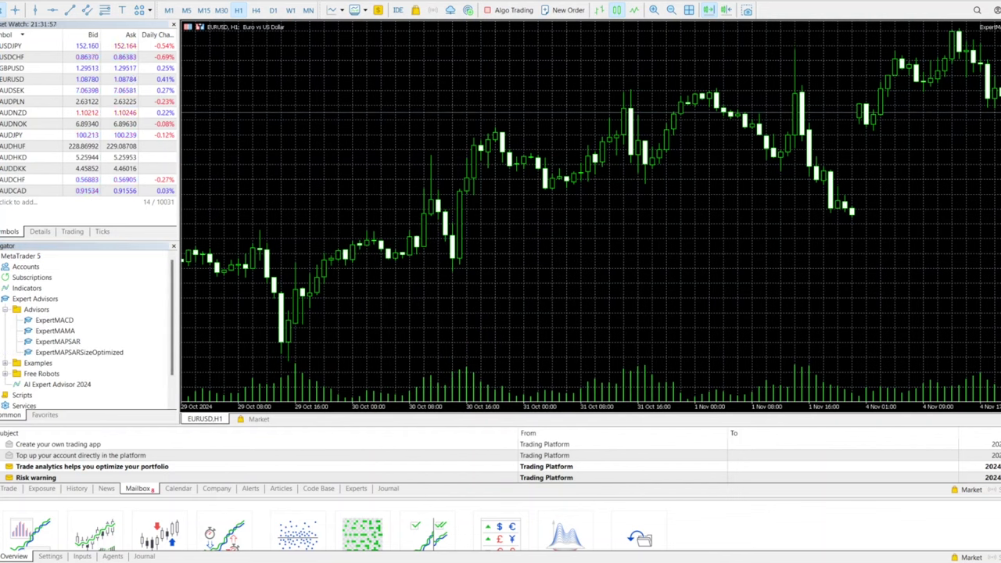